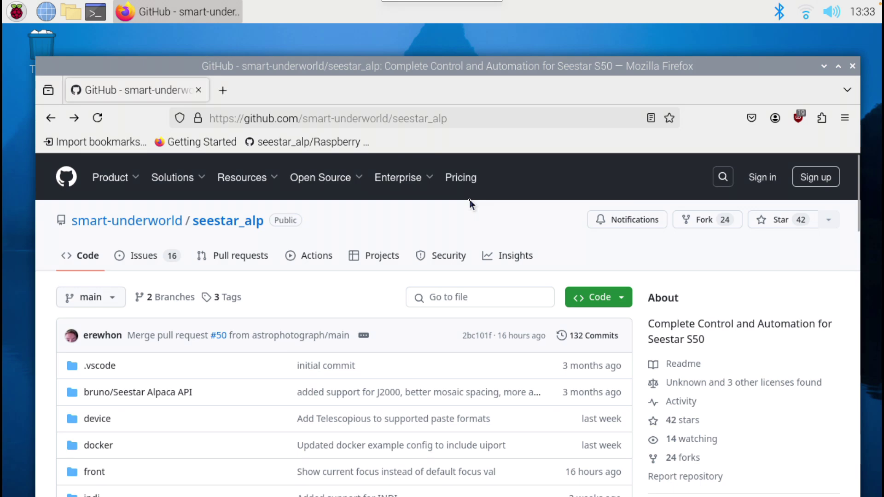
- Browse the seestar_alp repository files and README, then open 'Raspberry Pi Install.md'
key(End)
key(F5)
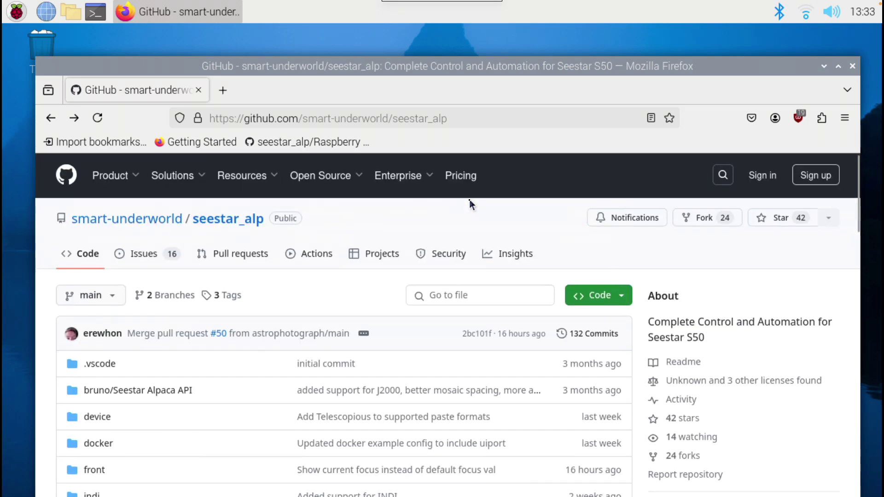
scroll(470, 203, up, 10)
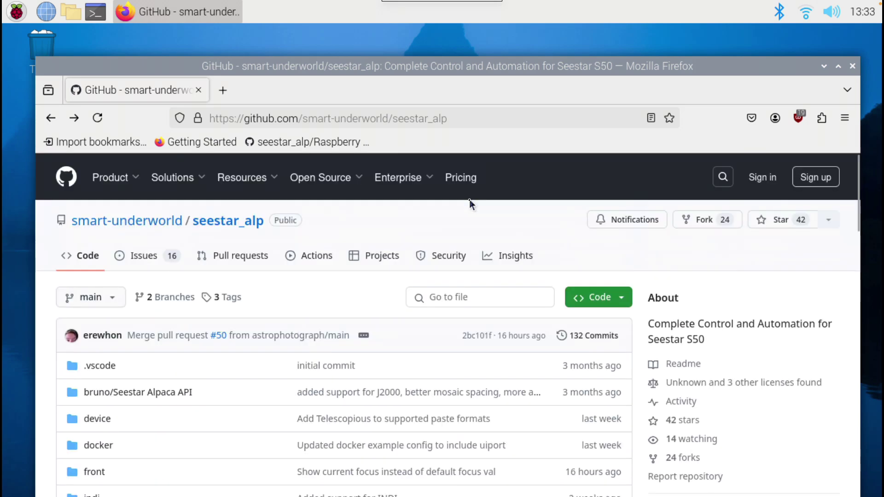
scroll(470, 204, down, 6)
scroll(470, 203, down, 4)
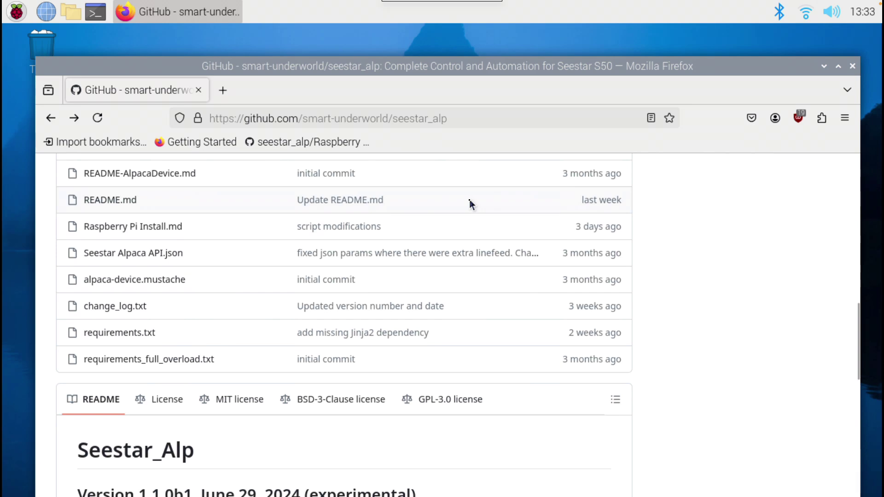
scroll(470, 203, up, 6)
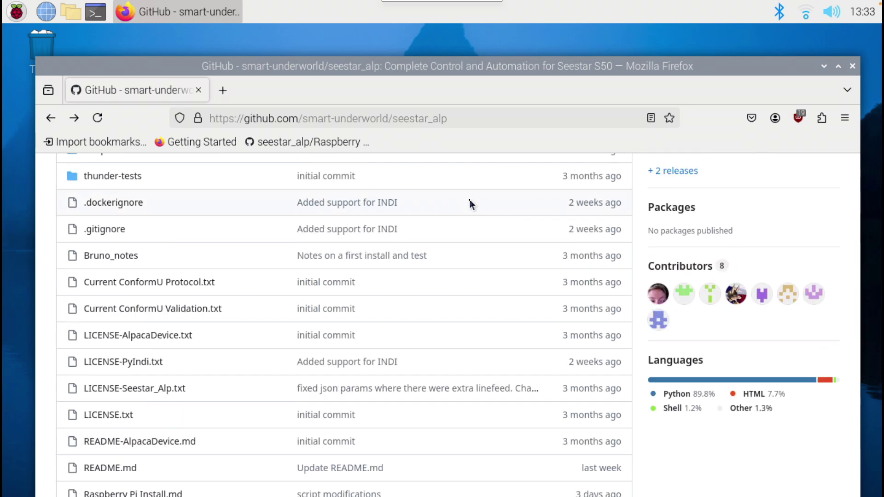
scroll(471, 204, down, 6)
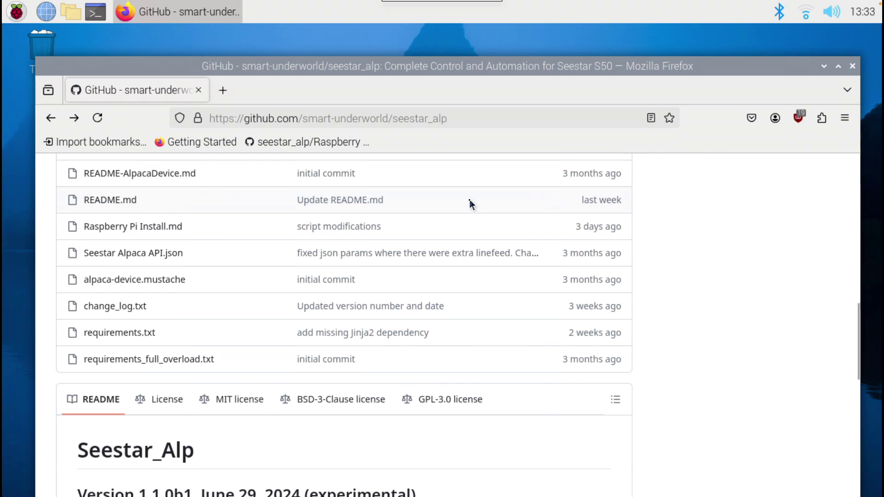
click(139, 230)
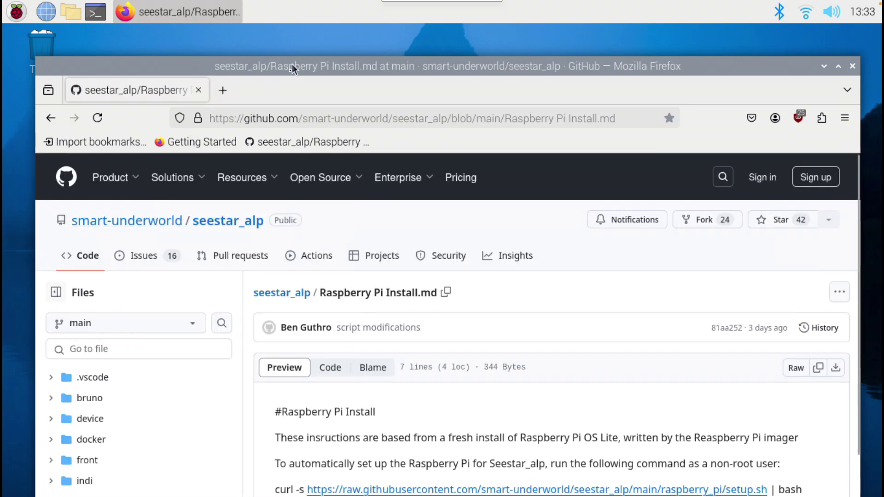
- Copy the 'curl -s … setup.sh | bash' command and minimize Firefox to the desktop
drag(293, 64, 280, 24)
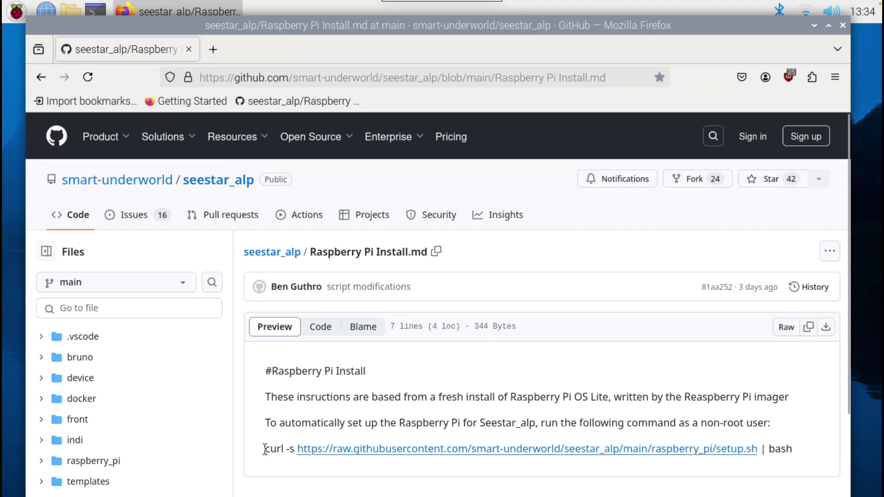
drag(265, 449, 799, 463)
key(cmd+c)
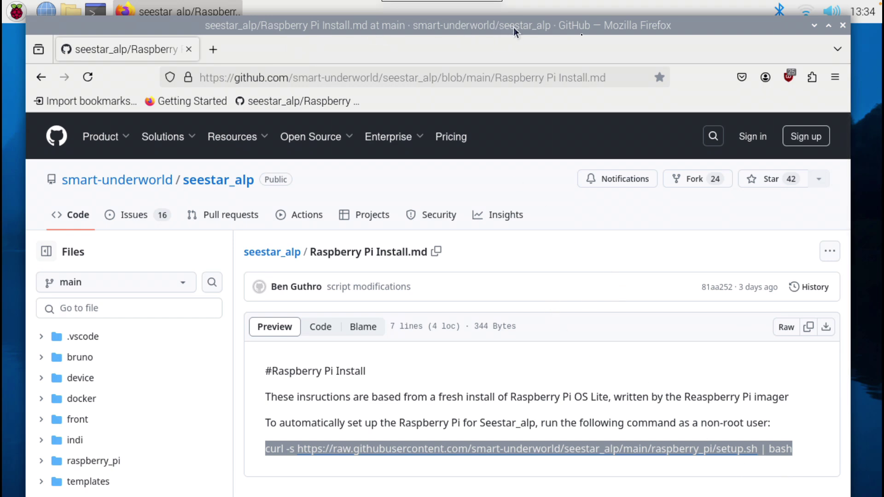
click(814, 25)
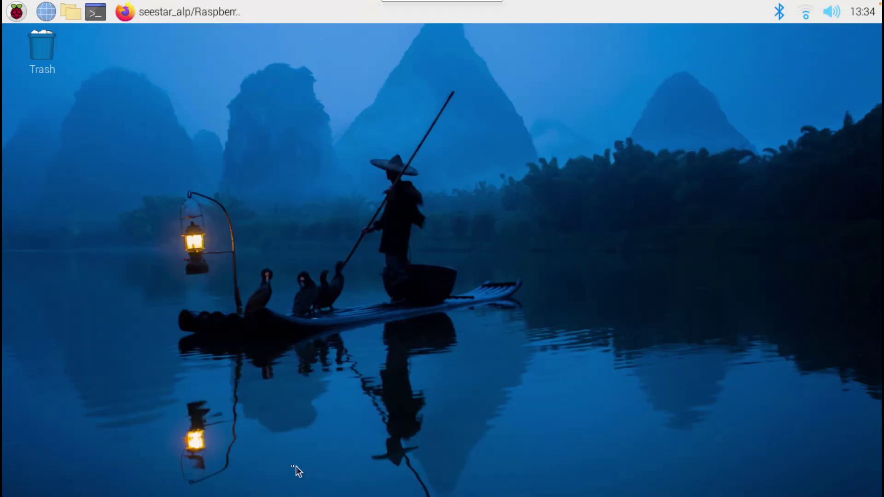
- Open LXTerminal and paste the curl setup command at the prompt using Edit > Paste
click(96, 13)
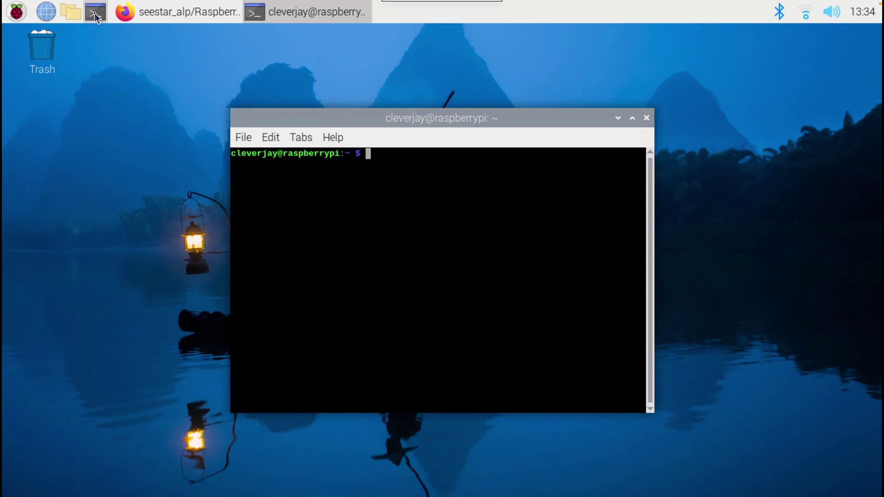
click(272, 137)
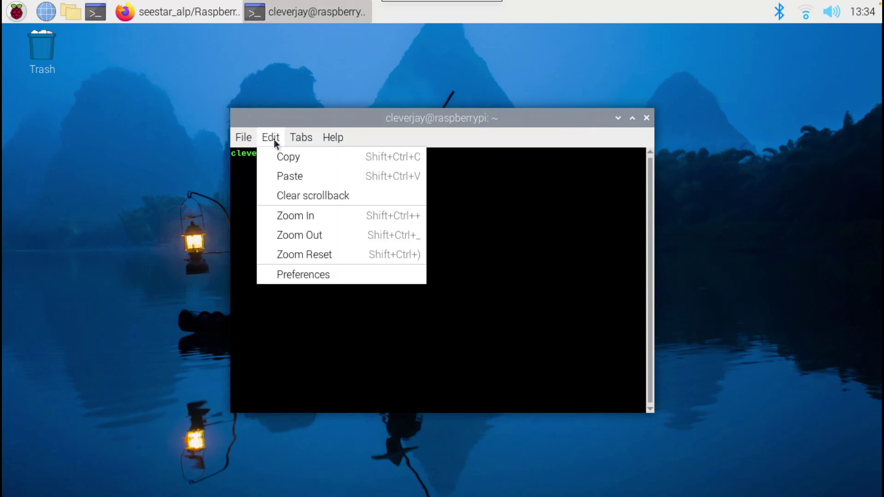
click(289, 176)
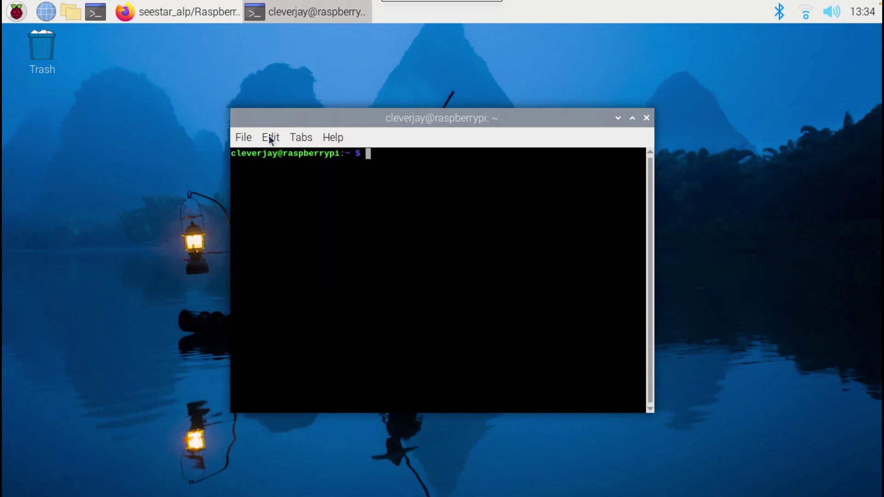
click(271, 139)
click(290, 177)
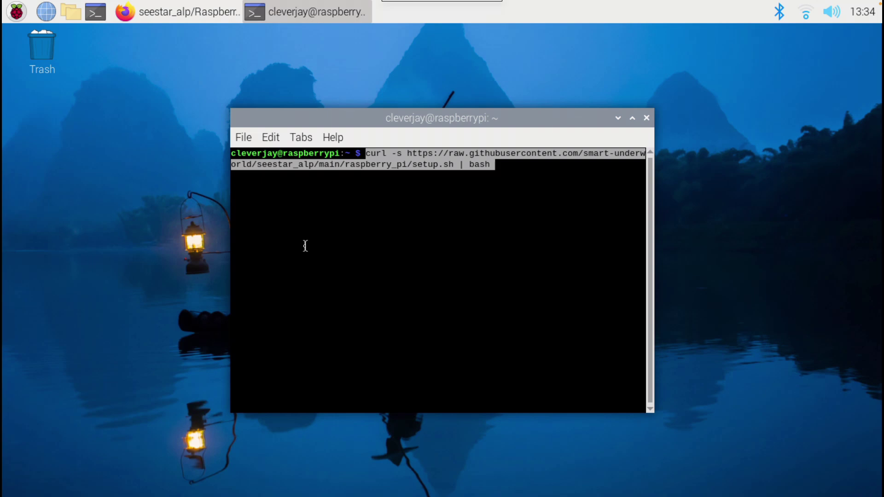
- Run the setup script until it shows 'Seestar_alp Setup Complete', then launch Firefox
key(Return)
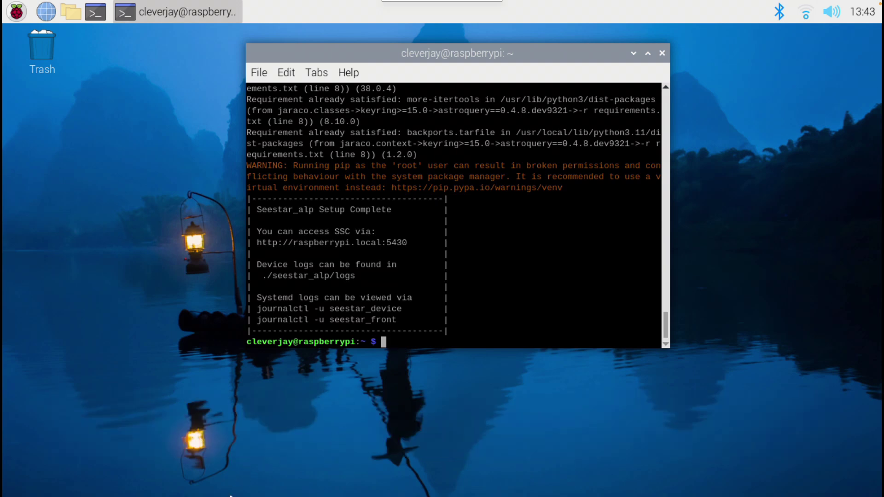
mouse_move(226, 495)
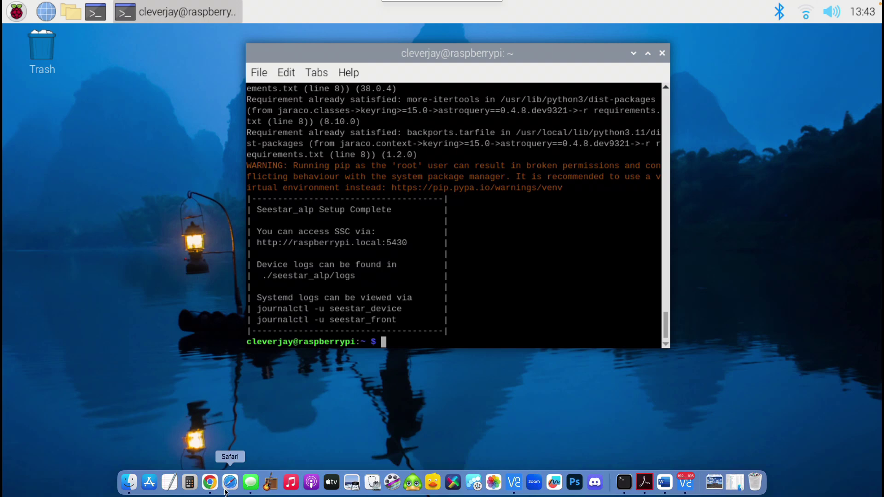
click(46, 11)
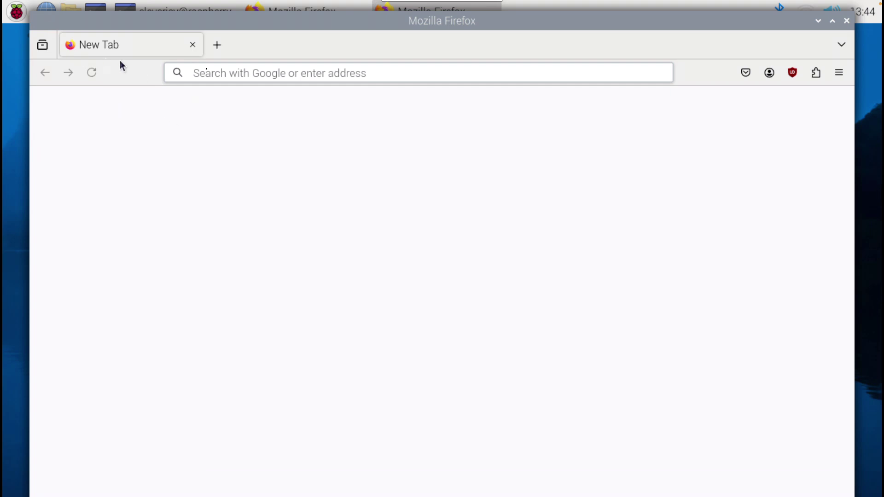
- Close the duplicate Firefox window and reposition the remaining one
drag(249, 19, 268, 174)
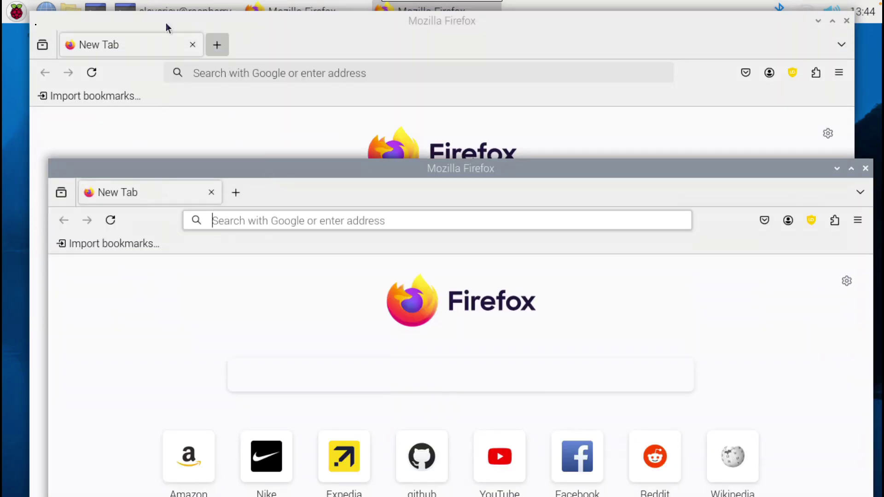
click(846, 21)
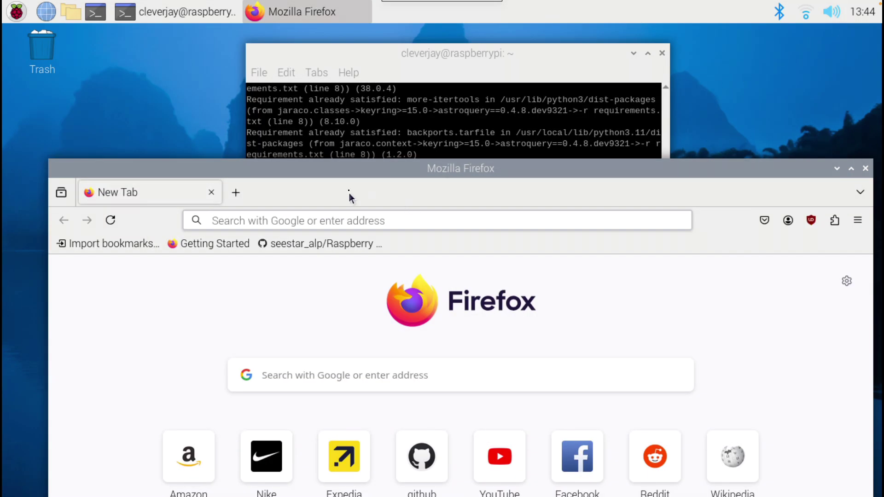
drag(378, 107, 349, 261)
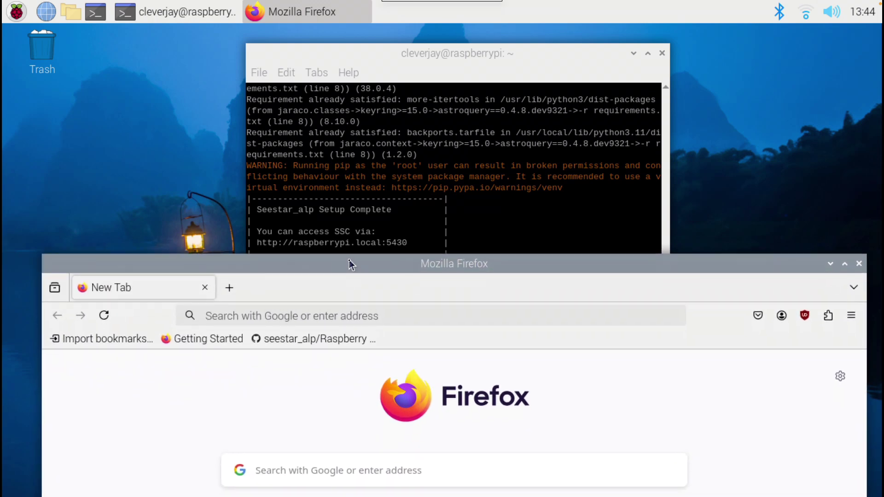
click(244, 306)
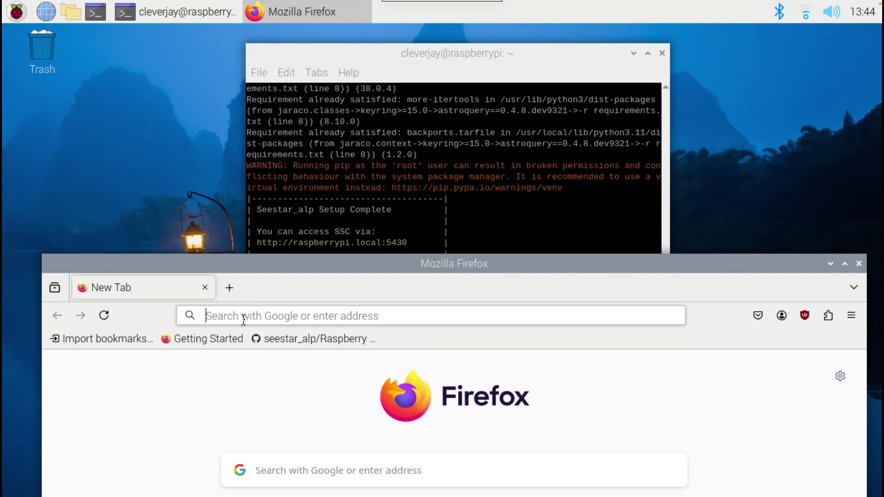
click(243, 319)
text(http:)
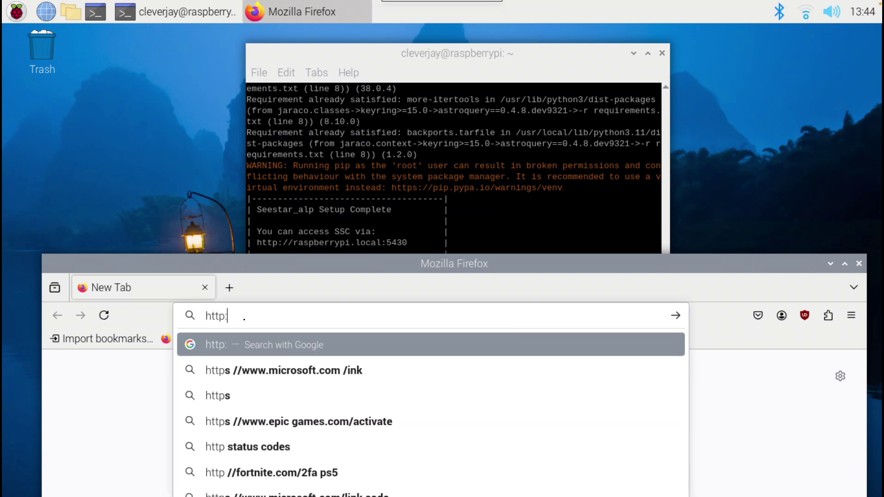
text(//192.)
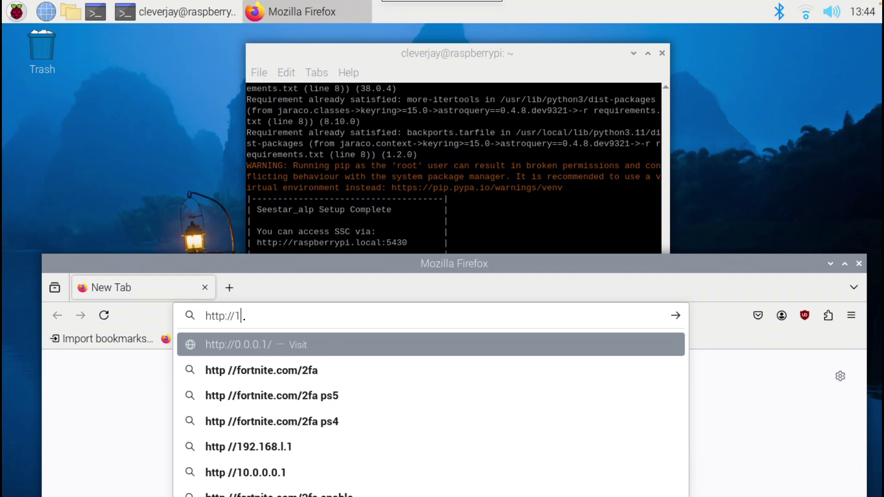
text(168.68)
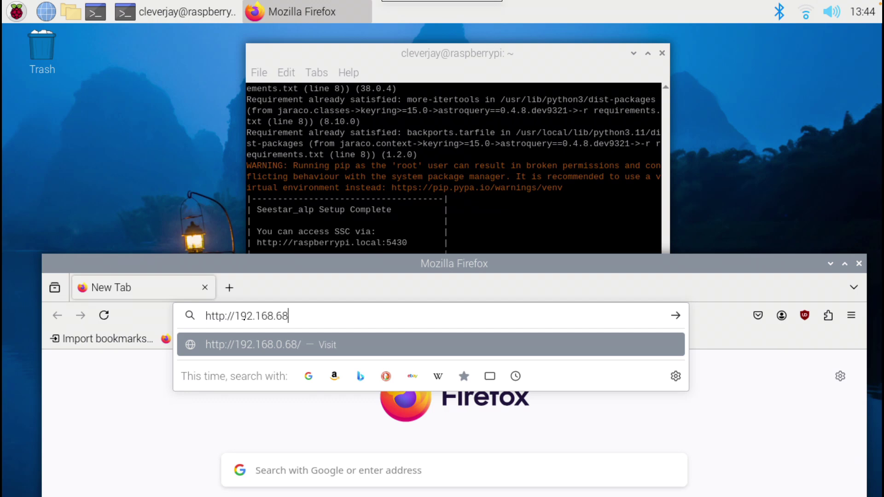
text(.105:)
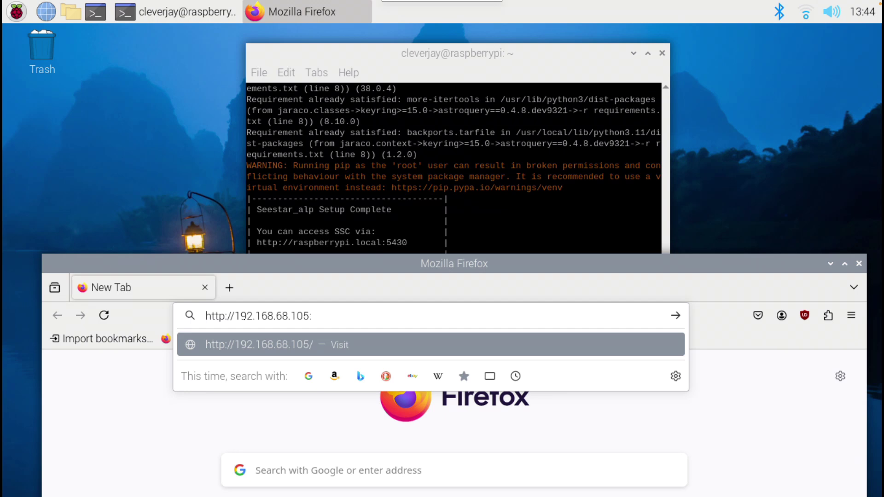
text(5430)
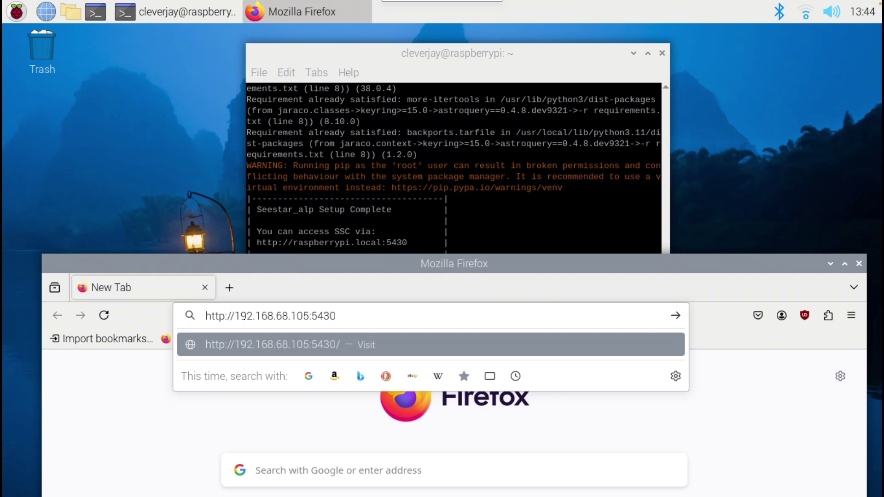
key(Return)
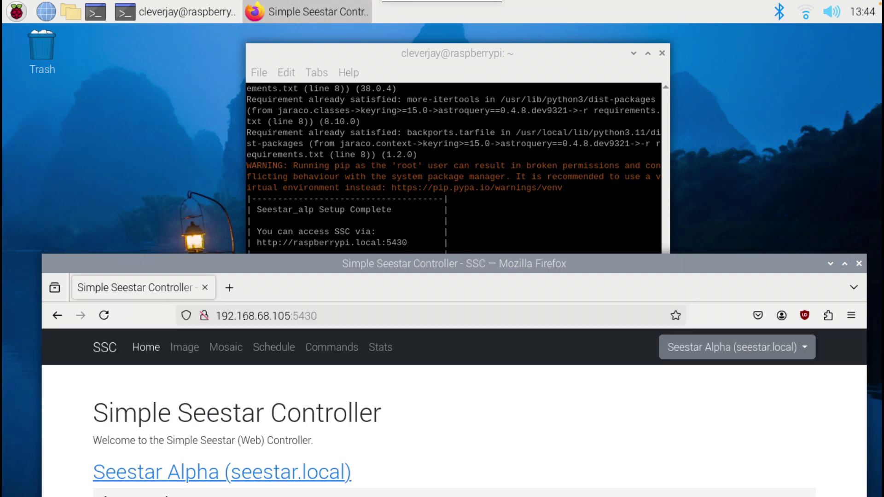
- Reload the SSC home page and scroll through Seestar Alpha's live status table
drag(301, 261, 287, 32)
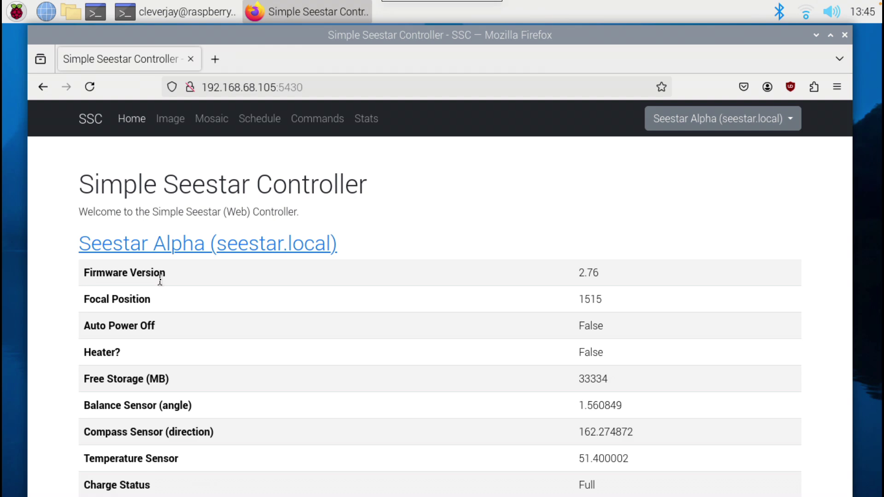
key(F5)
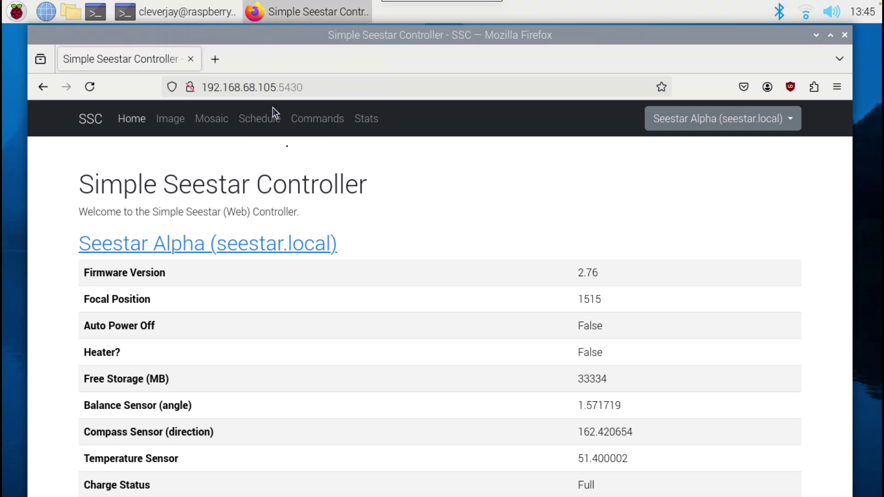
scroll(429, 212, down, 3)
scroll(428, 212, up, 3)
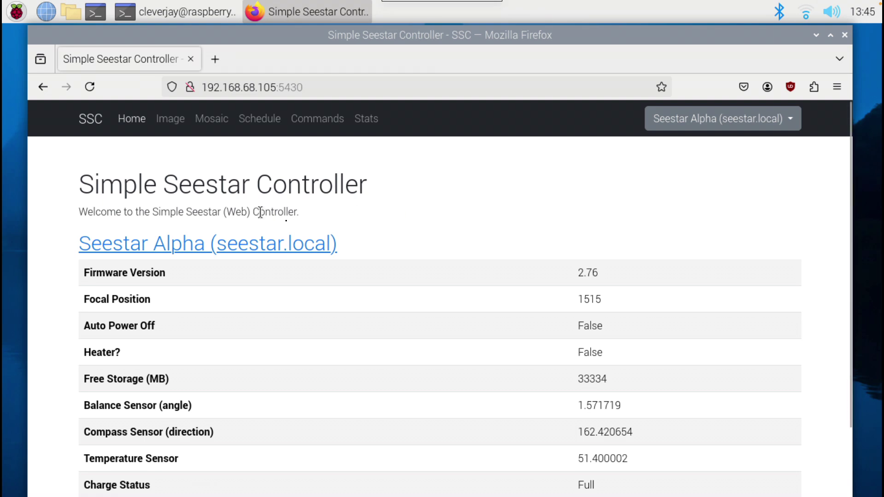
scroll(442, 247, down, 3)
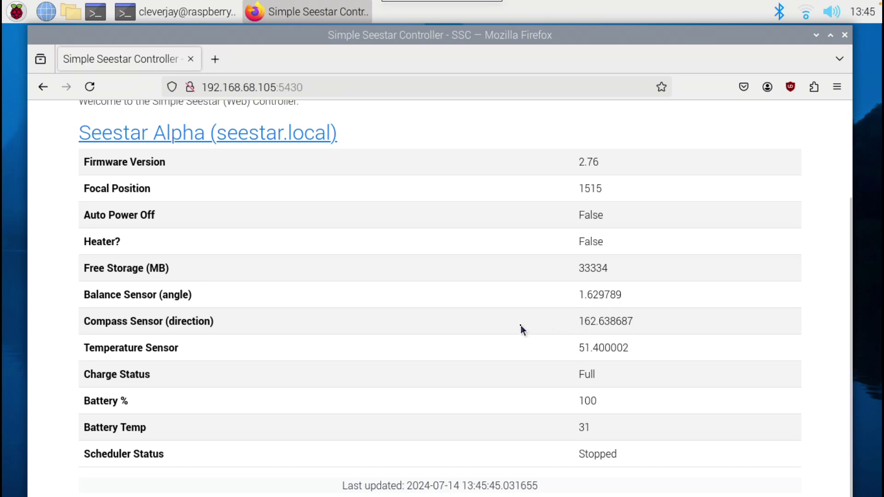
scroll(523, 329, up, 3)
click(170, 118)
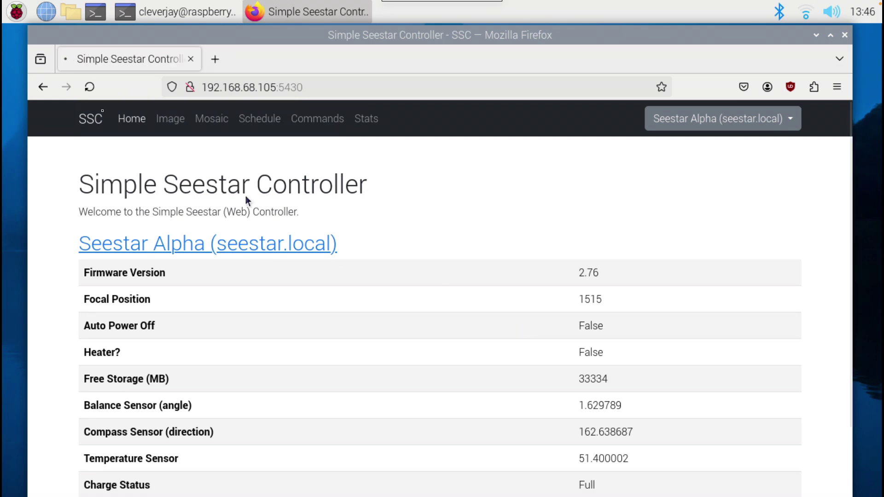
- Open the SSC Image page and scroll through its new image target form
click(176, 120)
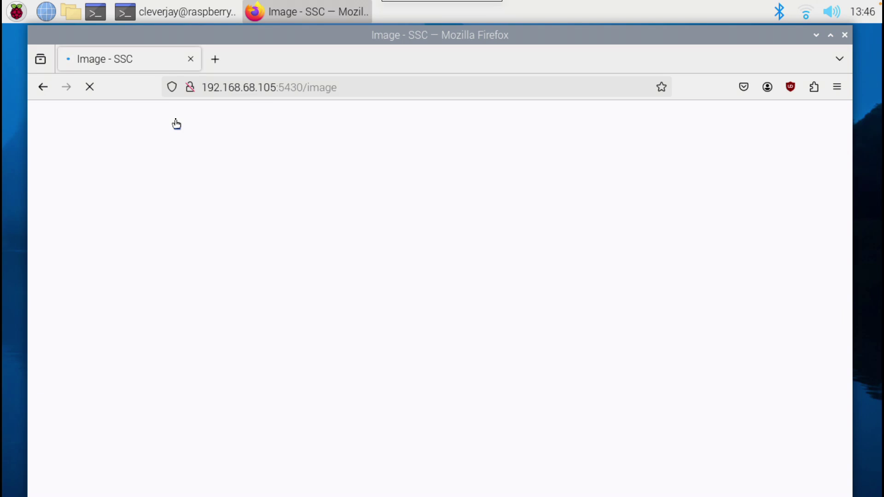
scroll(409, 275, down, 7)
scroll(408, 274, up, 7)
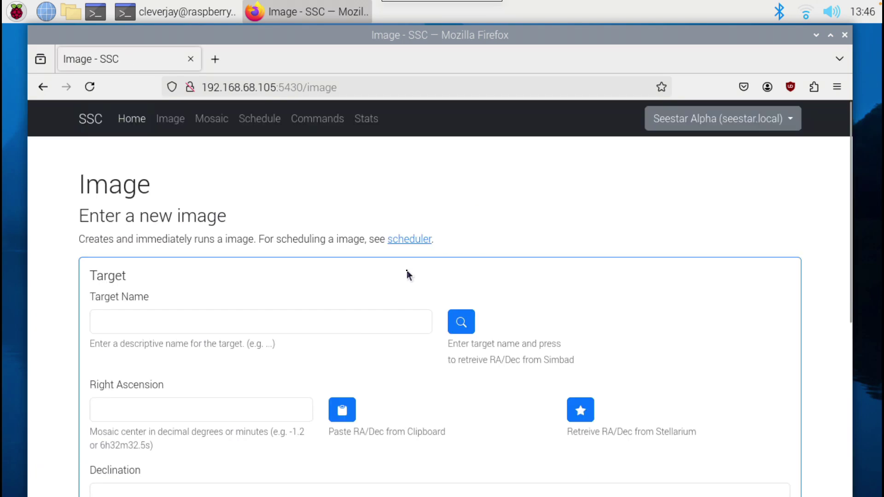
scroll(409, 274, down, 7)
scroll(408, 275, up, 7)
- Open the Mosaic page and scroll down to its Exposure section and back
click(214, 121)
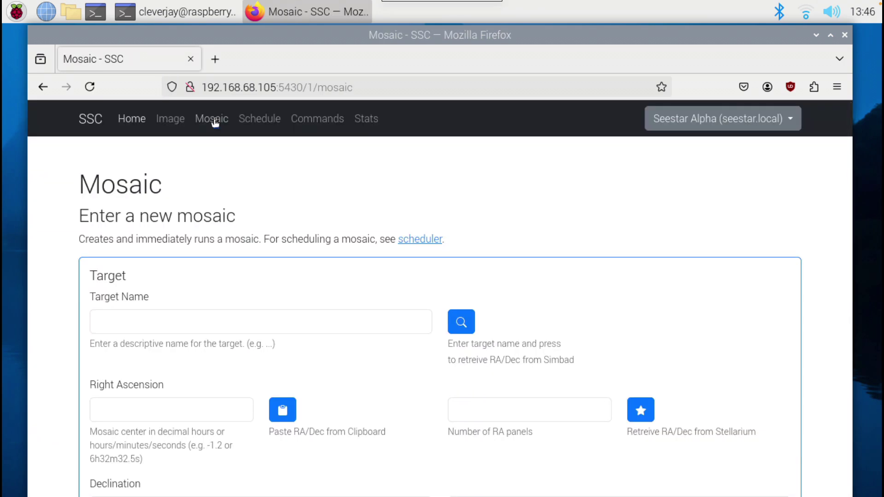
scroll(332, 280, down, 10)
scroll(331, 279, up, 10)
scroll(309, 308, down, 10)
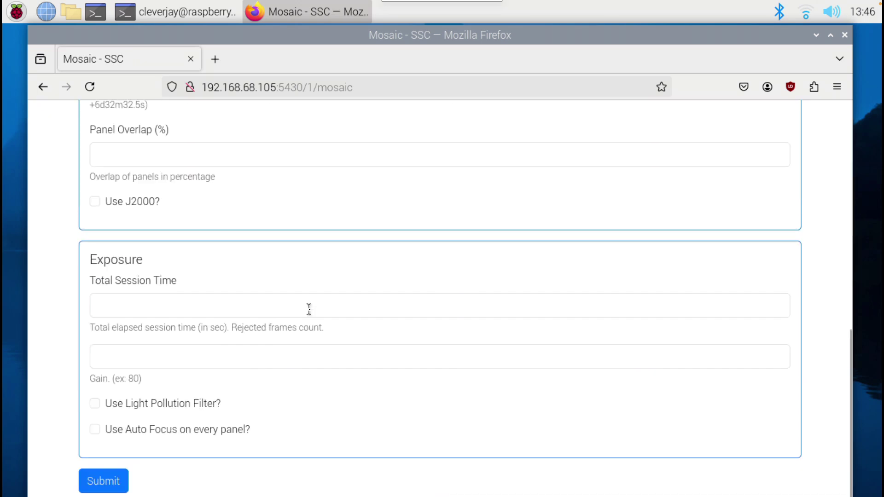
scroll(308, 308, up, 10)
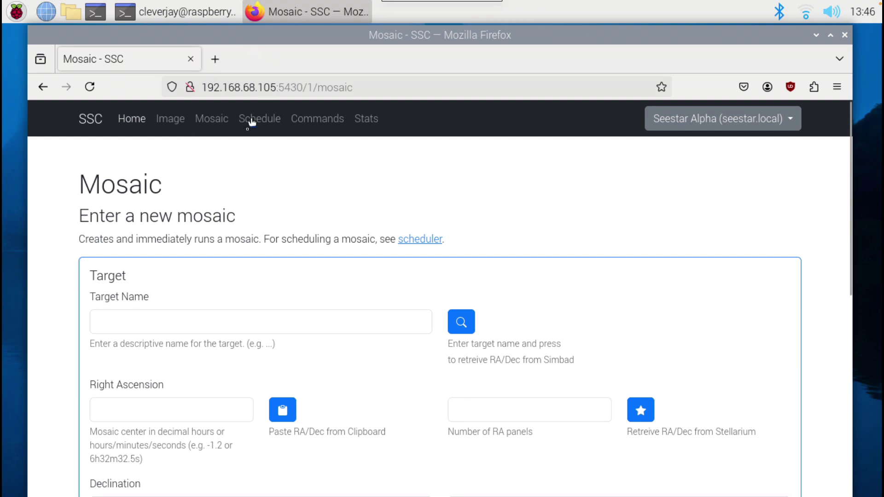
- Open the Schedule page and scroll over its stopped, empty schedule and Wait Until form
click(266, 120)
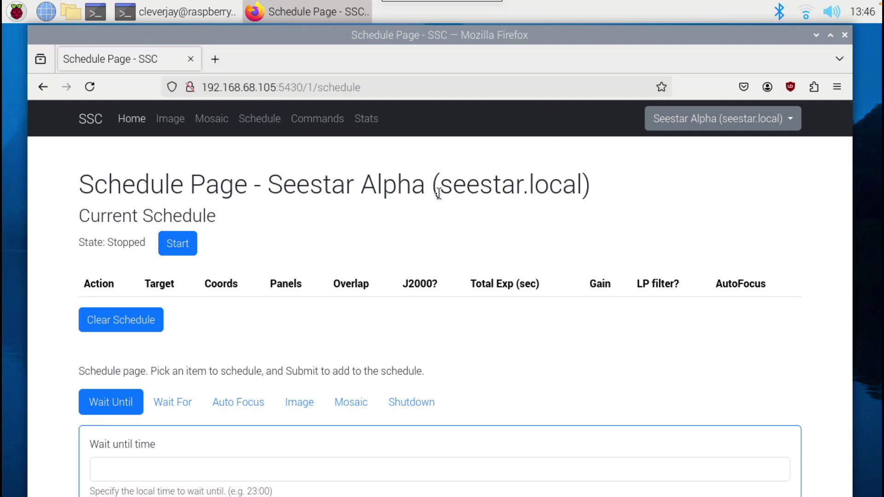
scroll(419, 208, down, 2)
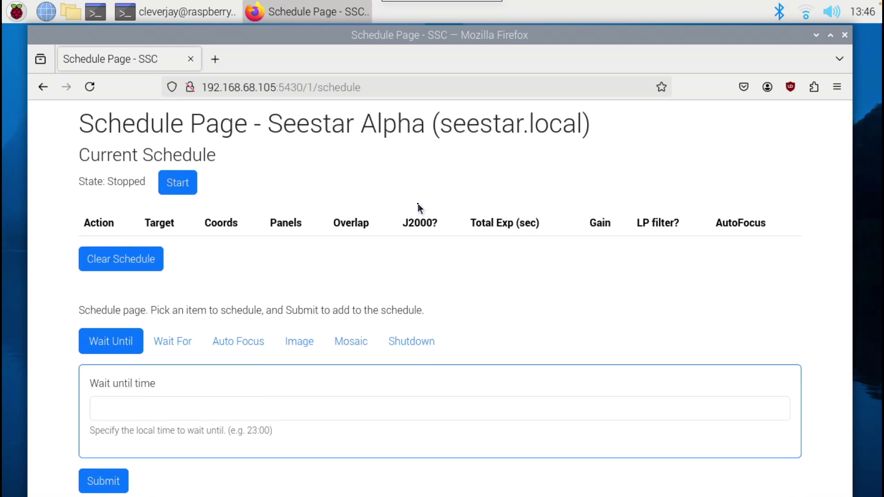
scroll(419, 208, up, 2)
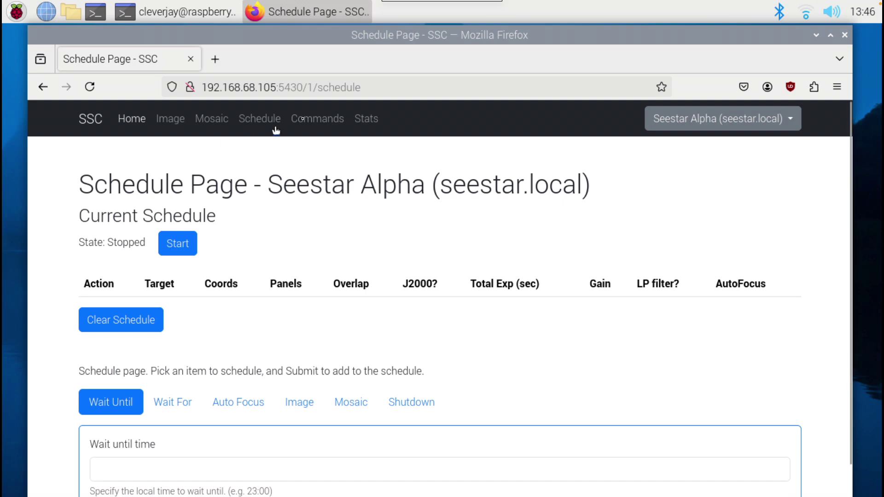
- Open the Commands page and review the Startup / Shutdown choices, leaving Start-Up Sequence selected
click(323, 121)
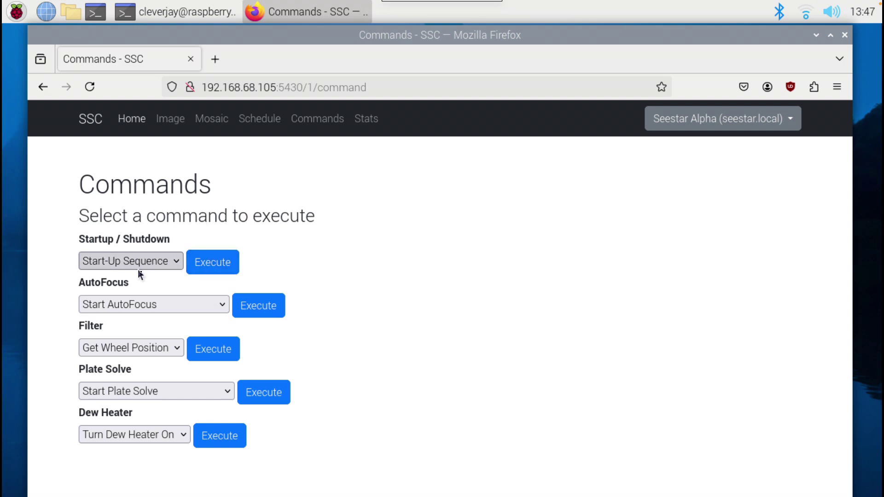
click(147, 262)
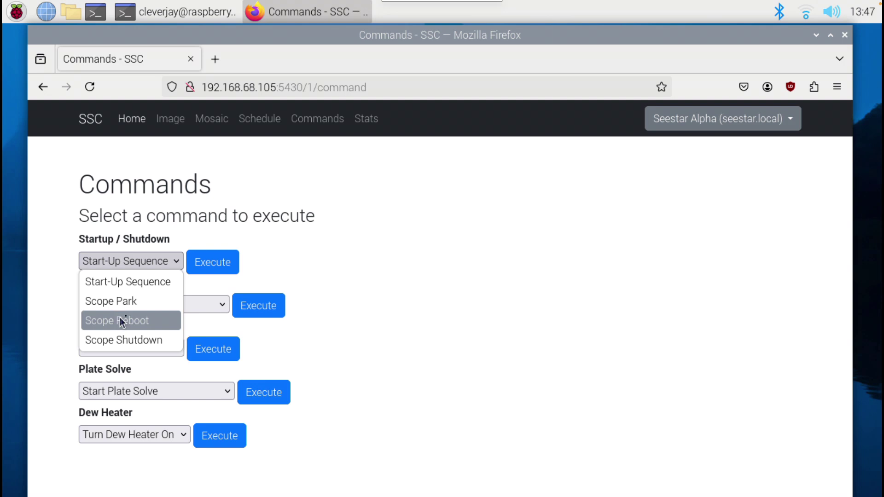
click(341, 199)
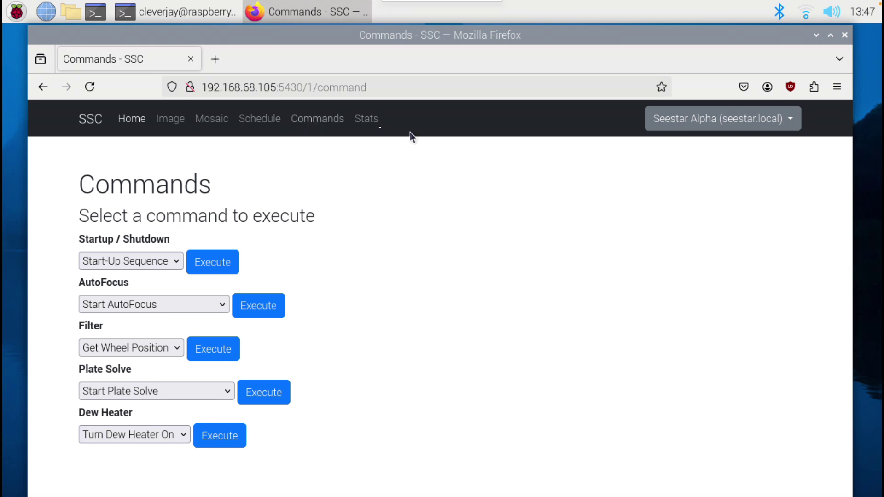
- Open the Stats page and reload it, updating compass 161.704956, balance angle 1.664129 and firmware 2.76
click(366, 121)
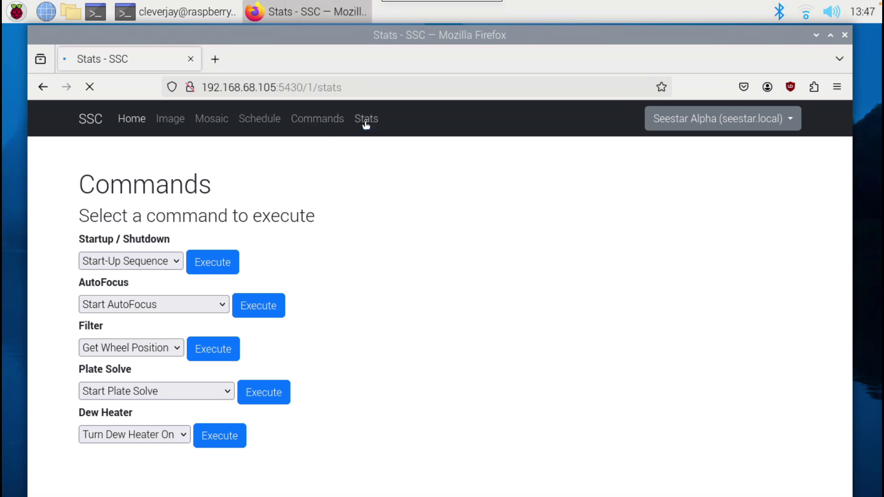
scroll(470, 208, down, 2)
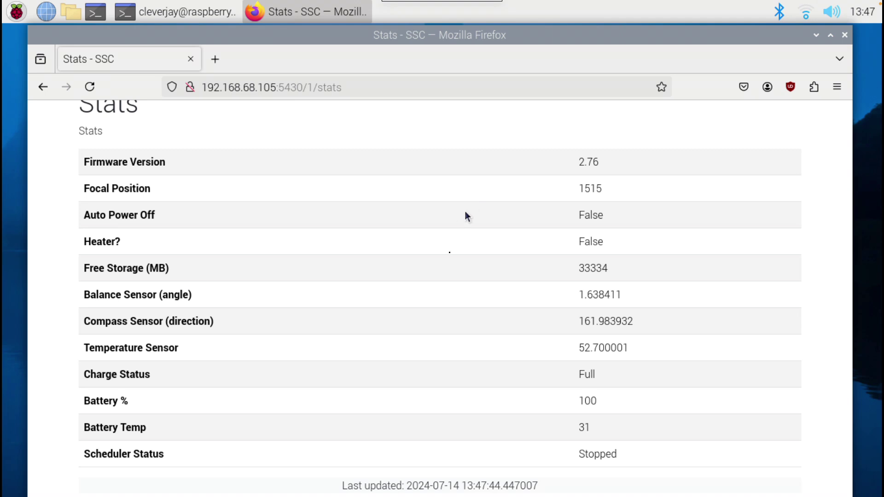
scroll(437, 257, up, 2)
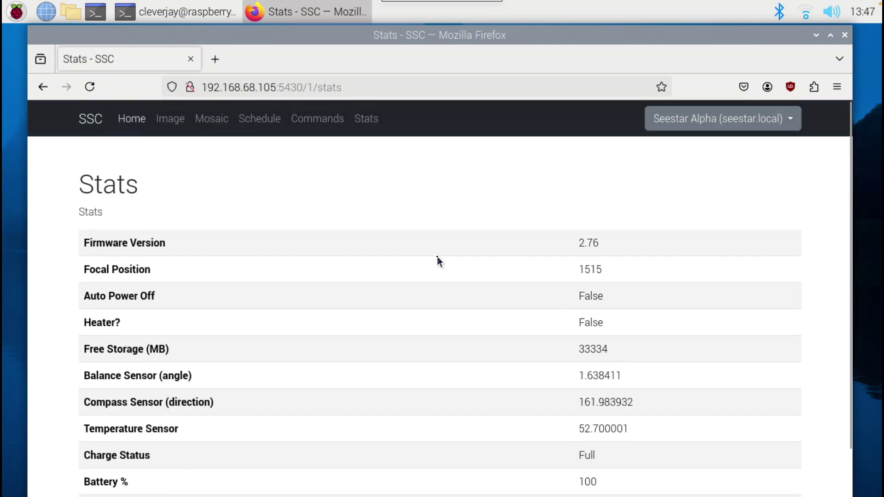
scroll(437, 257, down, 2)
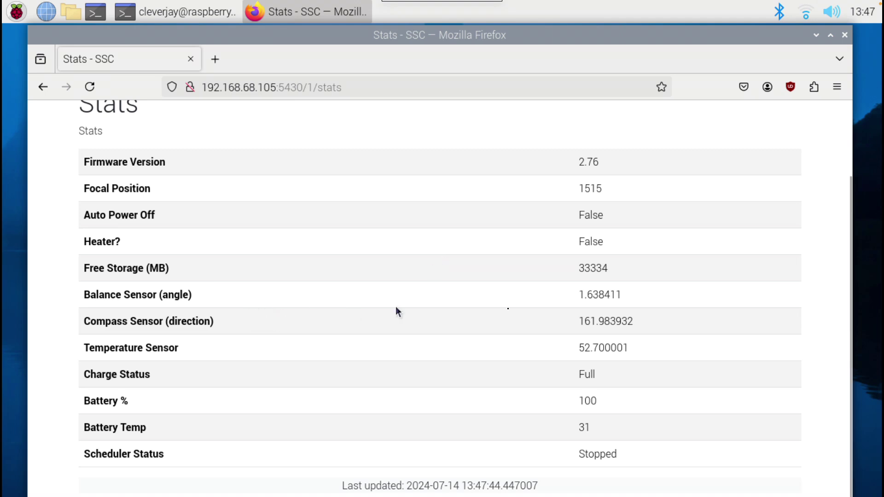
key(F5)
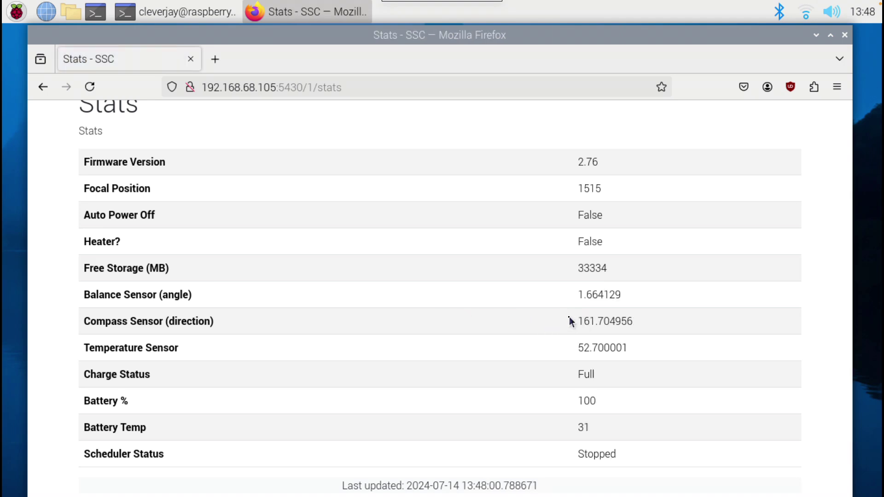
scroll(569, 317, up, 2)
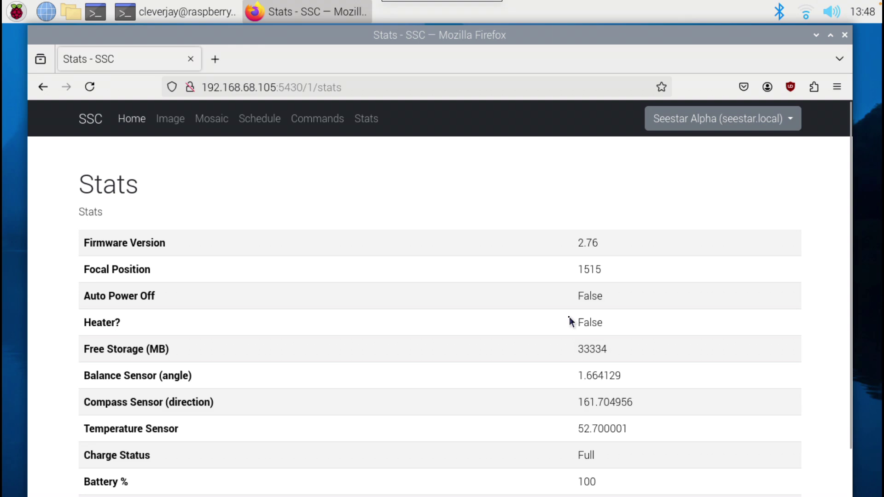